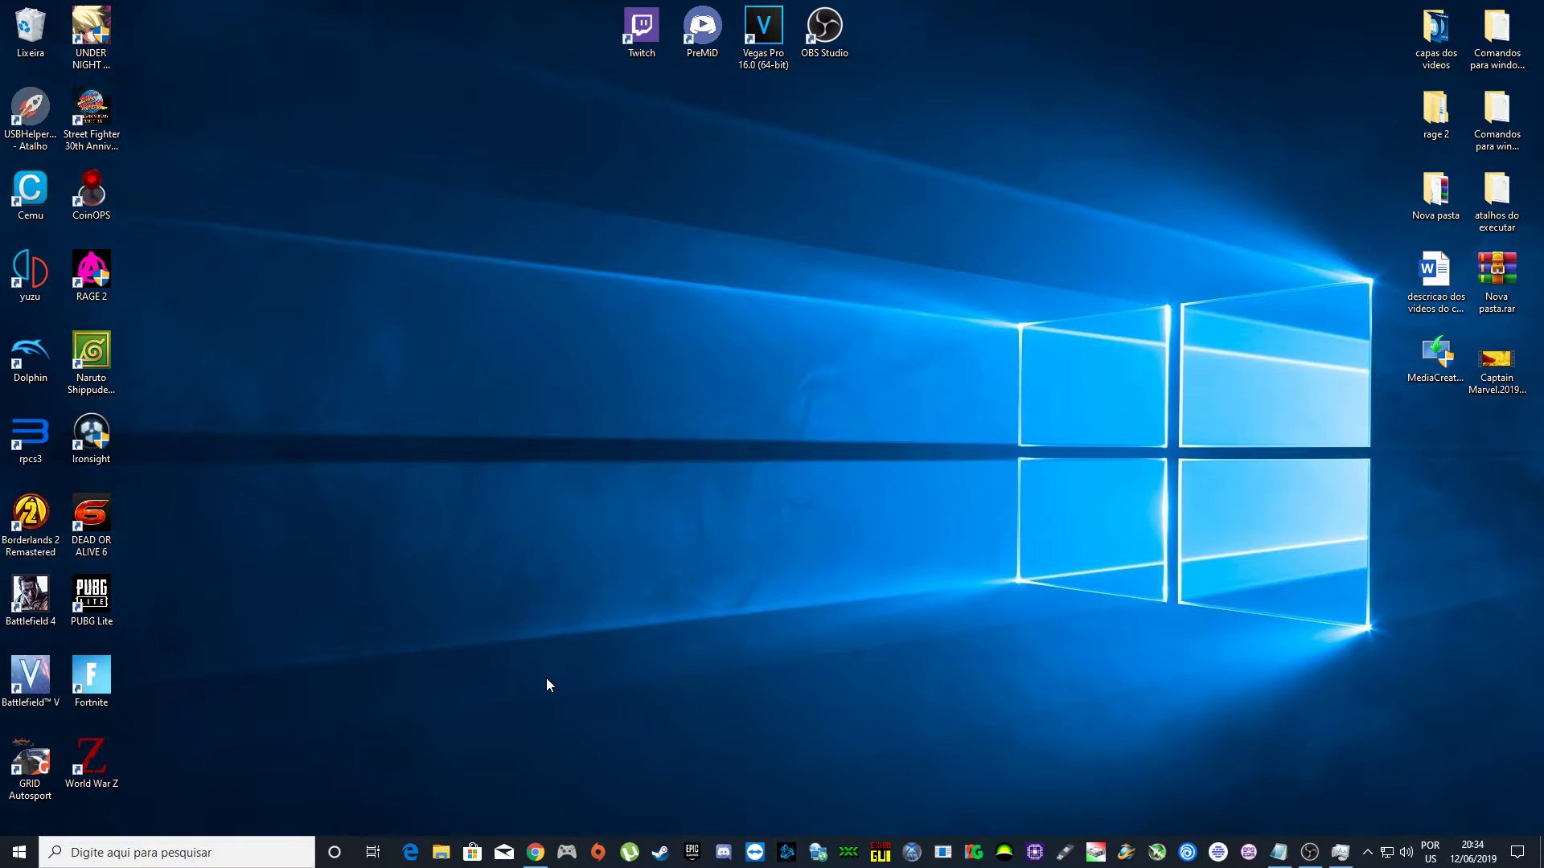
Run regedit and approve its permission request to open the Registry Editor.
{"action": "key", "text": "super+r"}
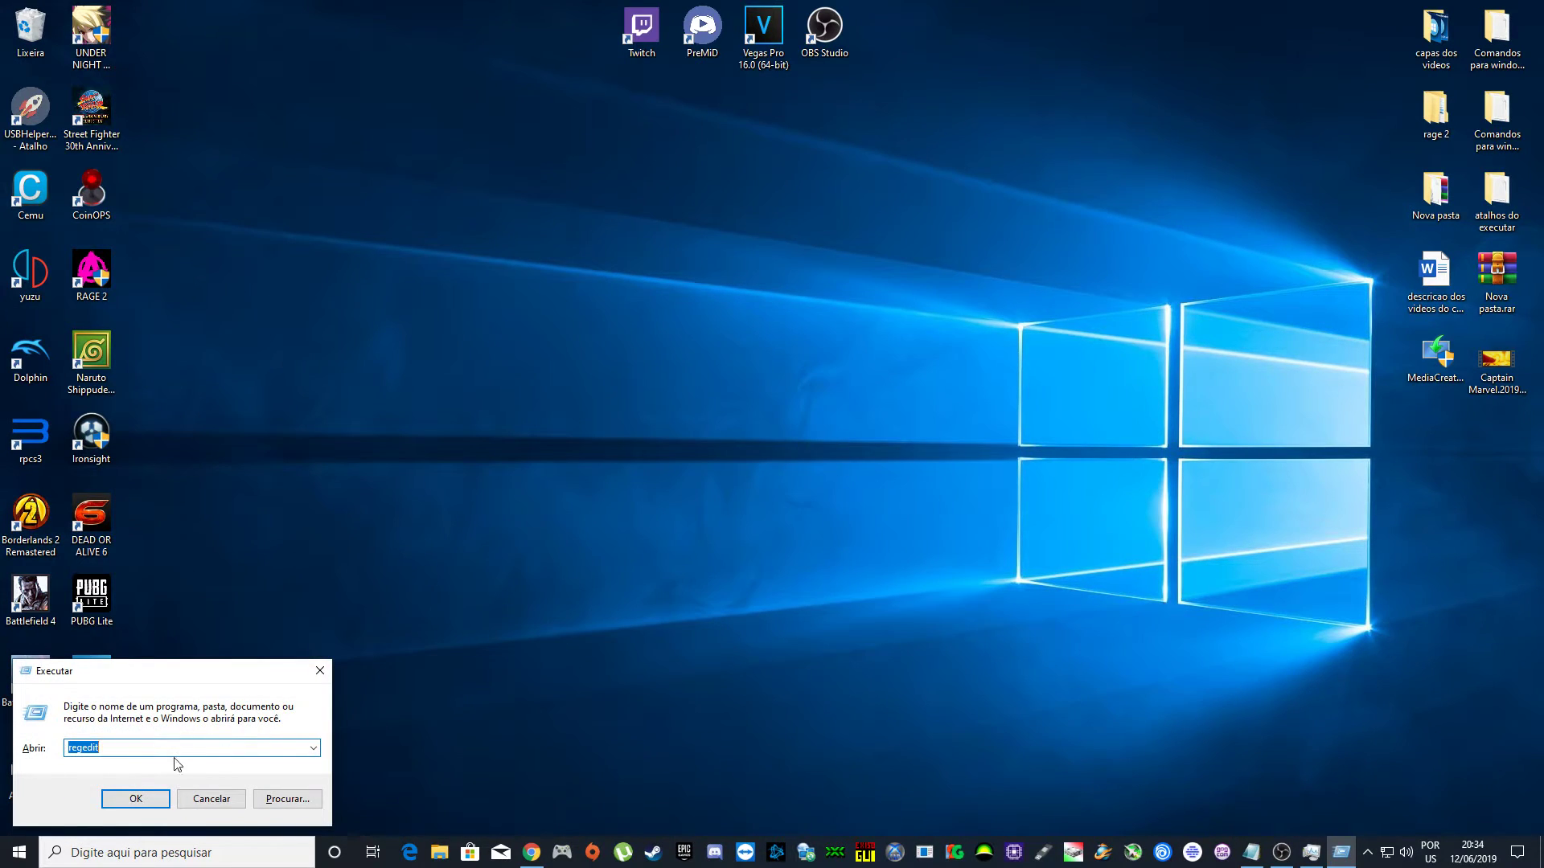
{"action": "left_click", "coordinate": [144, 801]}
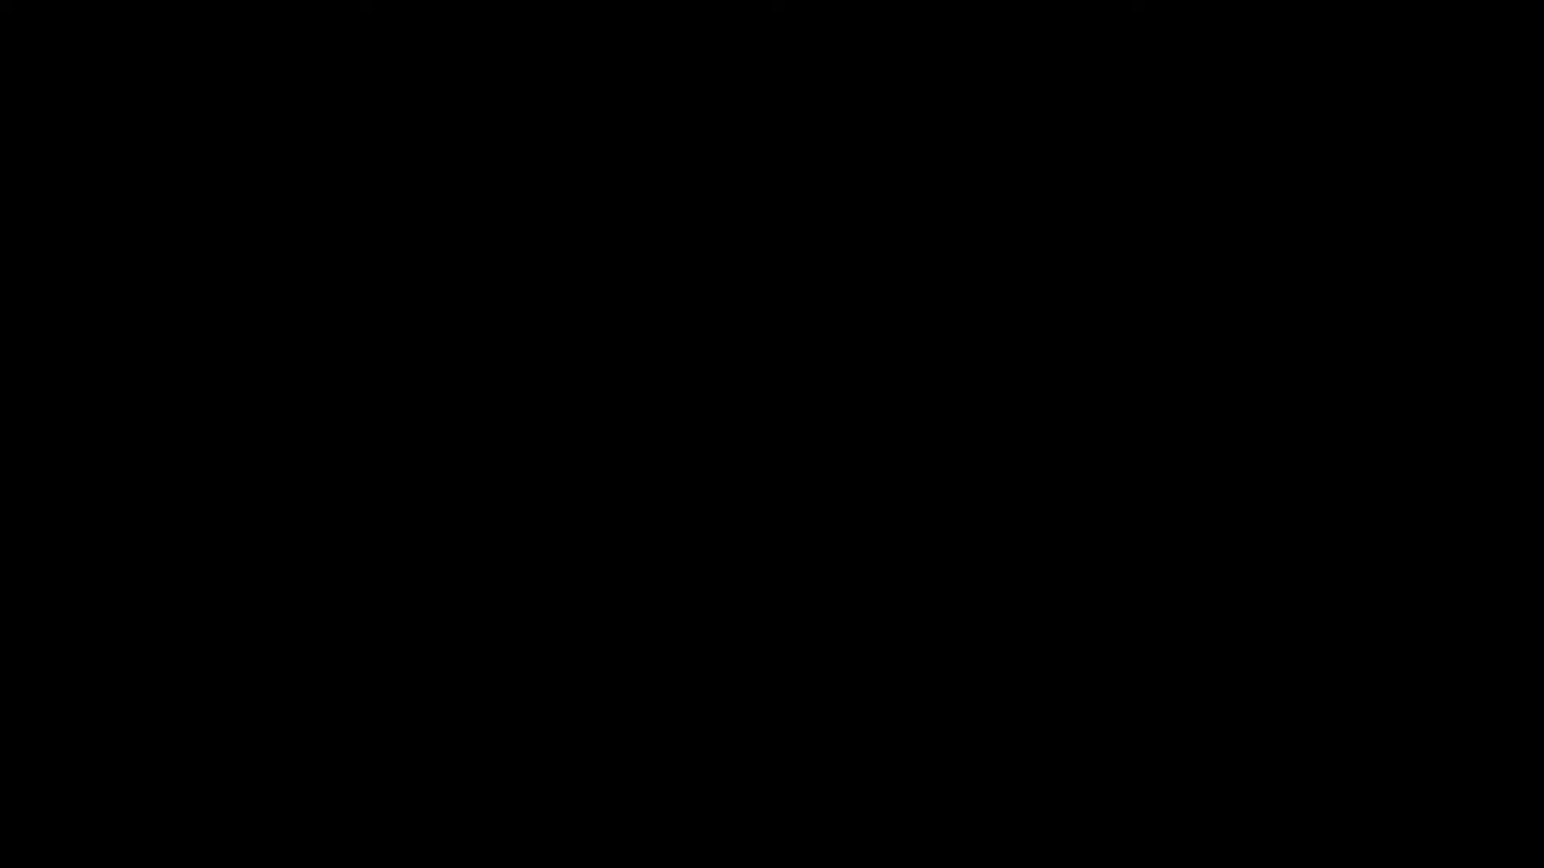
{"action": "left_click", "coordinate": [693, 534]}
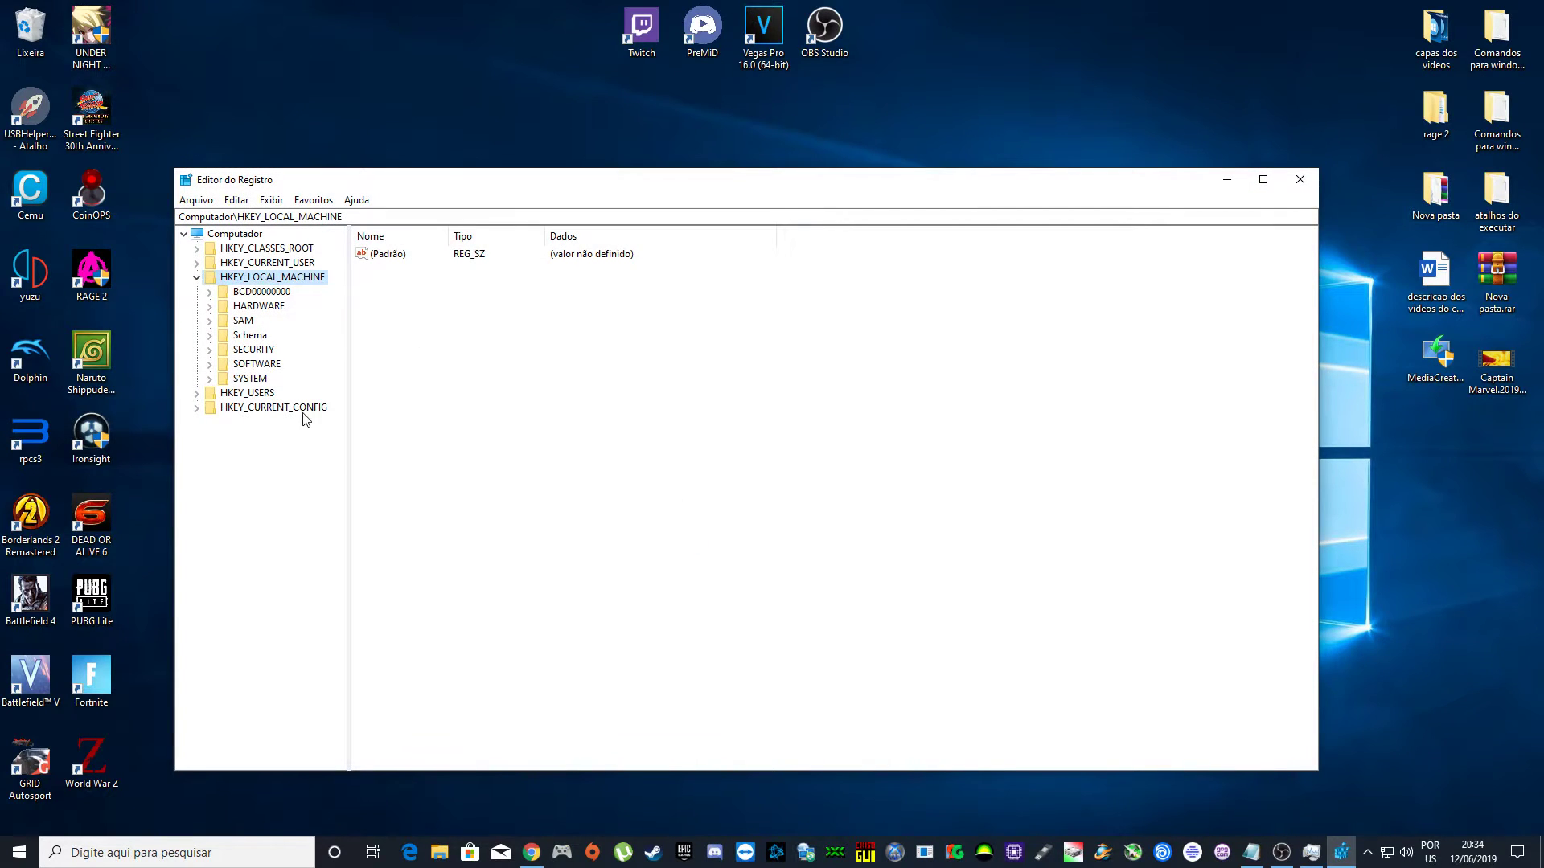
Search the registry for 0cc5b647-c1df-4637-891a-dec35c318583, copied from the core parking note in comandos reggedit.txt.
{"action": "left_click", "coordinate": [236, 201]}
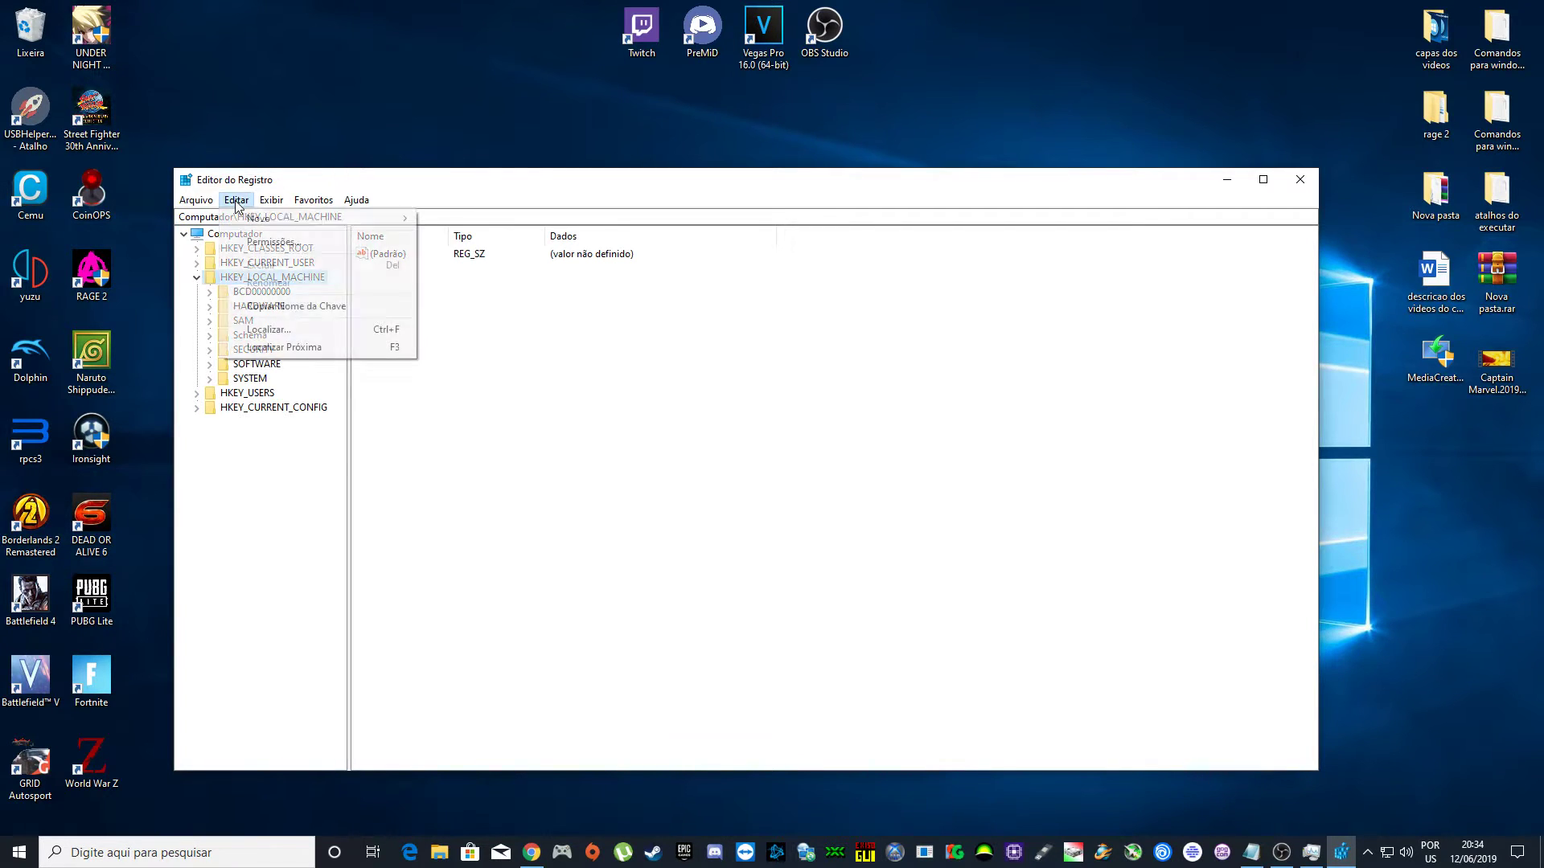
{"action": "left_click", "coordinate": [283, 328]}
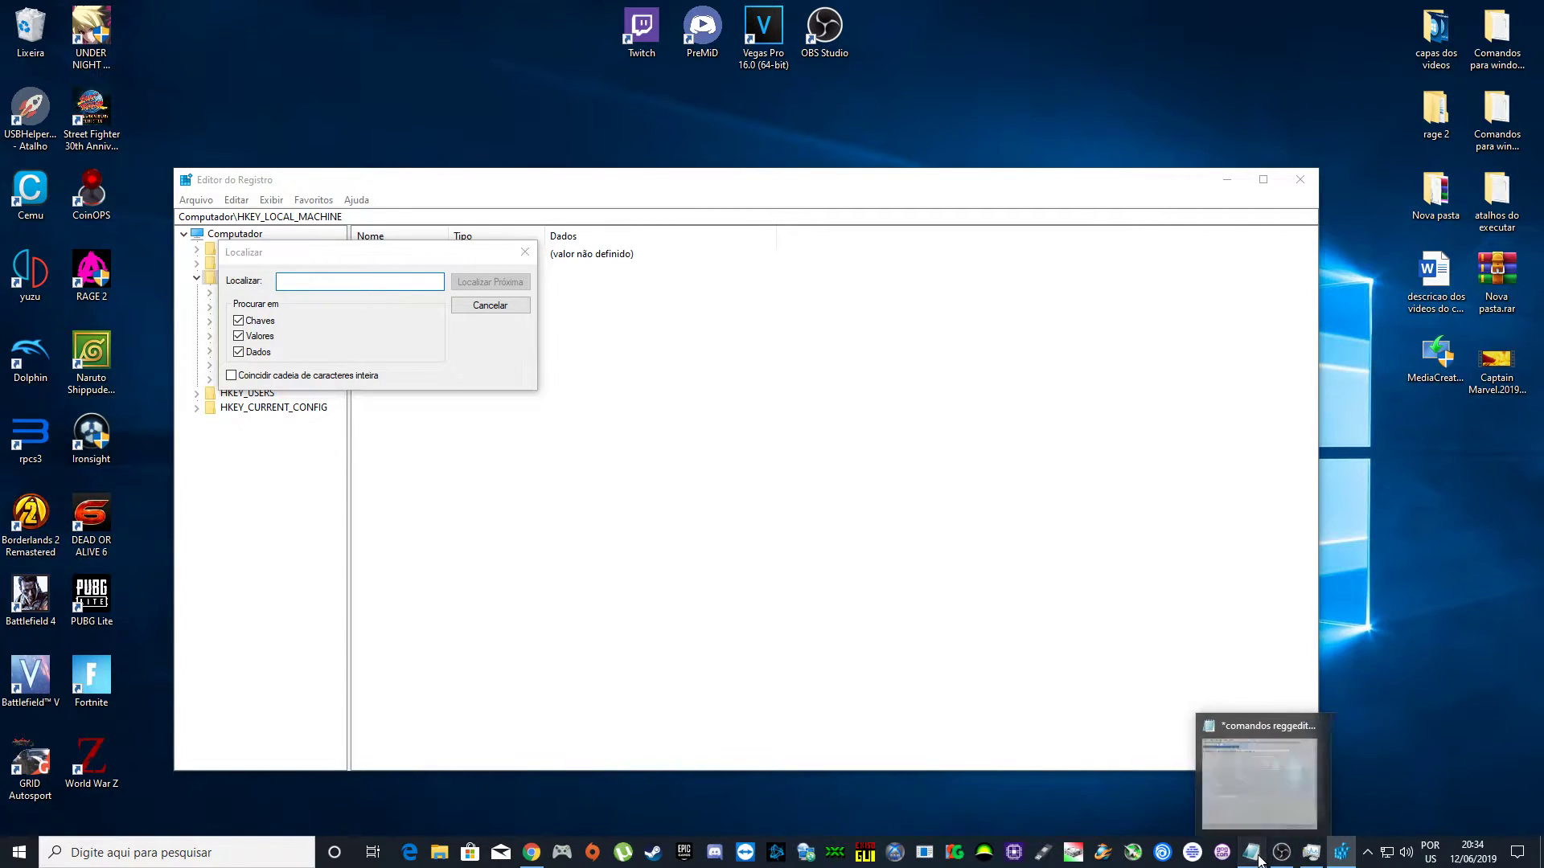
{"action": "left_click", "coordinate": [1230, 772]}
{"action": "left_click_drag", "start_coordinate": [927, 159], "coordinate": [690, 167]}
{"action": "key", "text": "ctrl+c"}
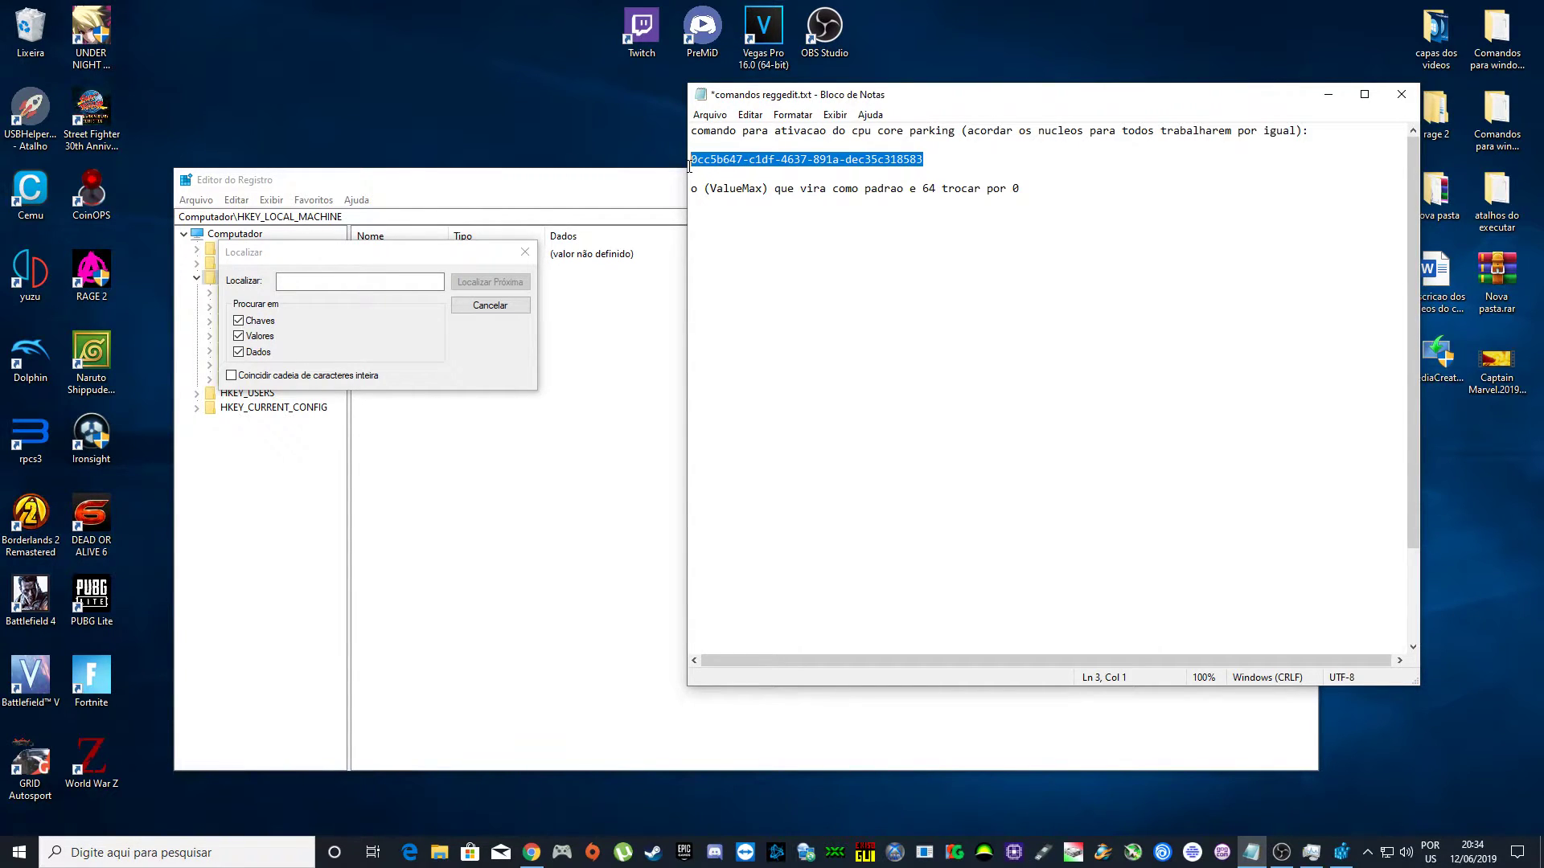
{"action": "left_click", "coordinate": [1328, 97]}
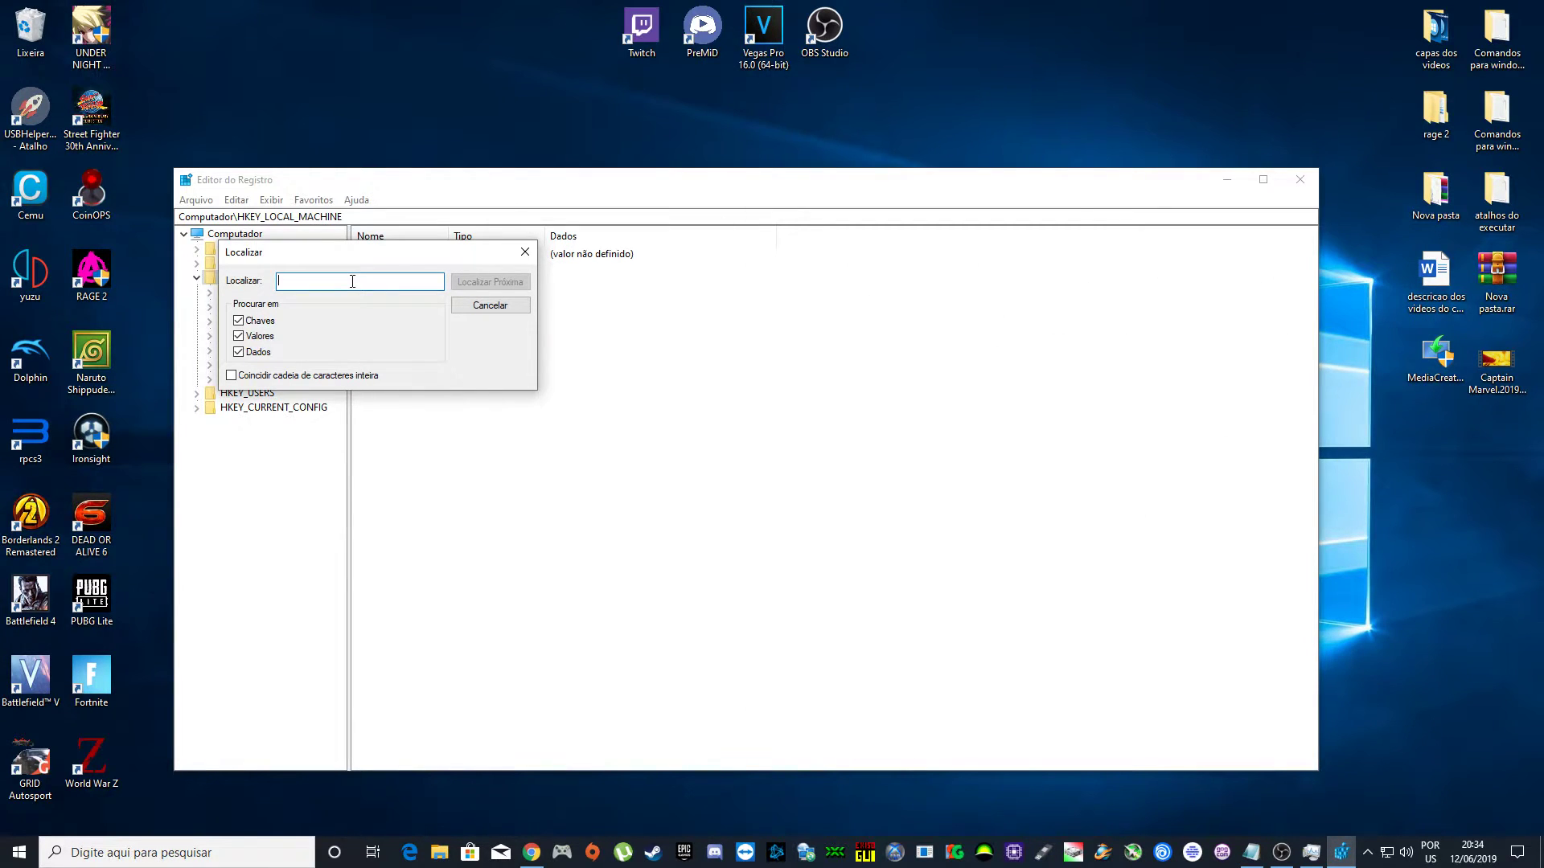
{"action": "key", "text": "ctrl+v"}
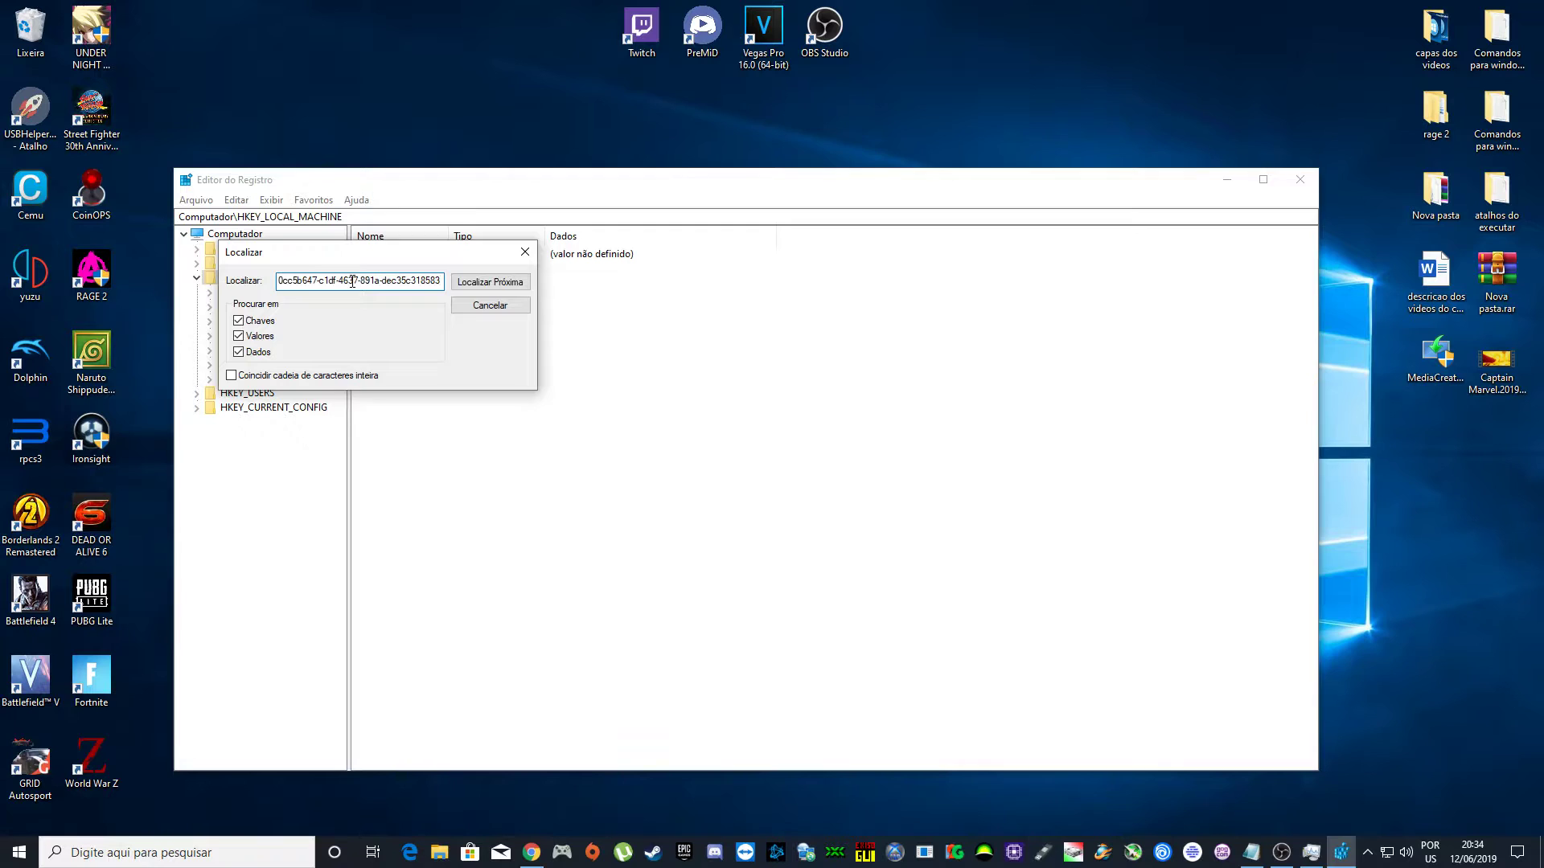
{"action": "left_click", "coordinate": [498, 286]}
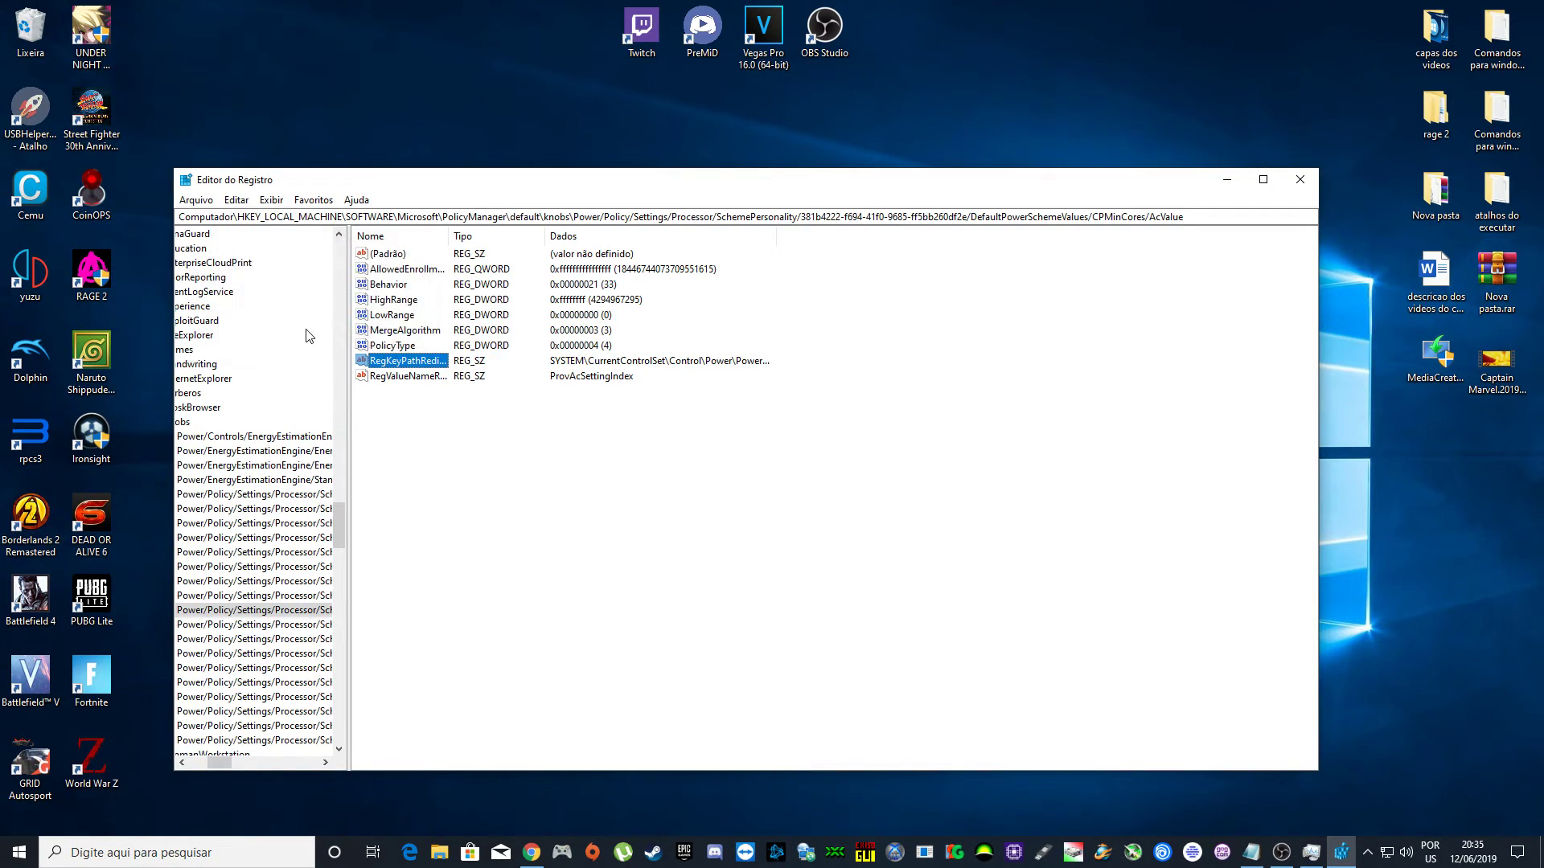
Check the comandos reggedit.txt note for the registry value to change, and return to the found RegKeyPathRedirect entry.
{"action": "left_click", "coordinate": [382, 361]}
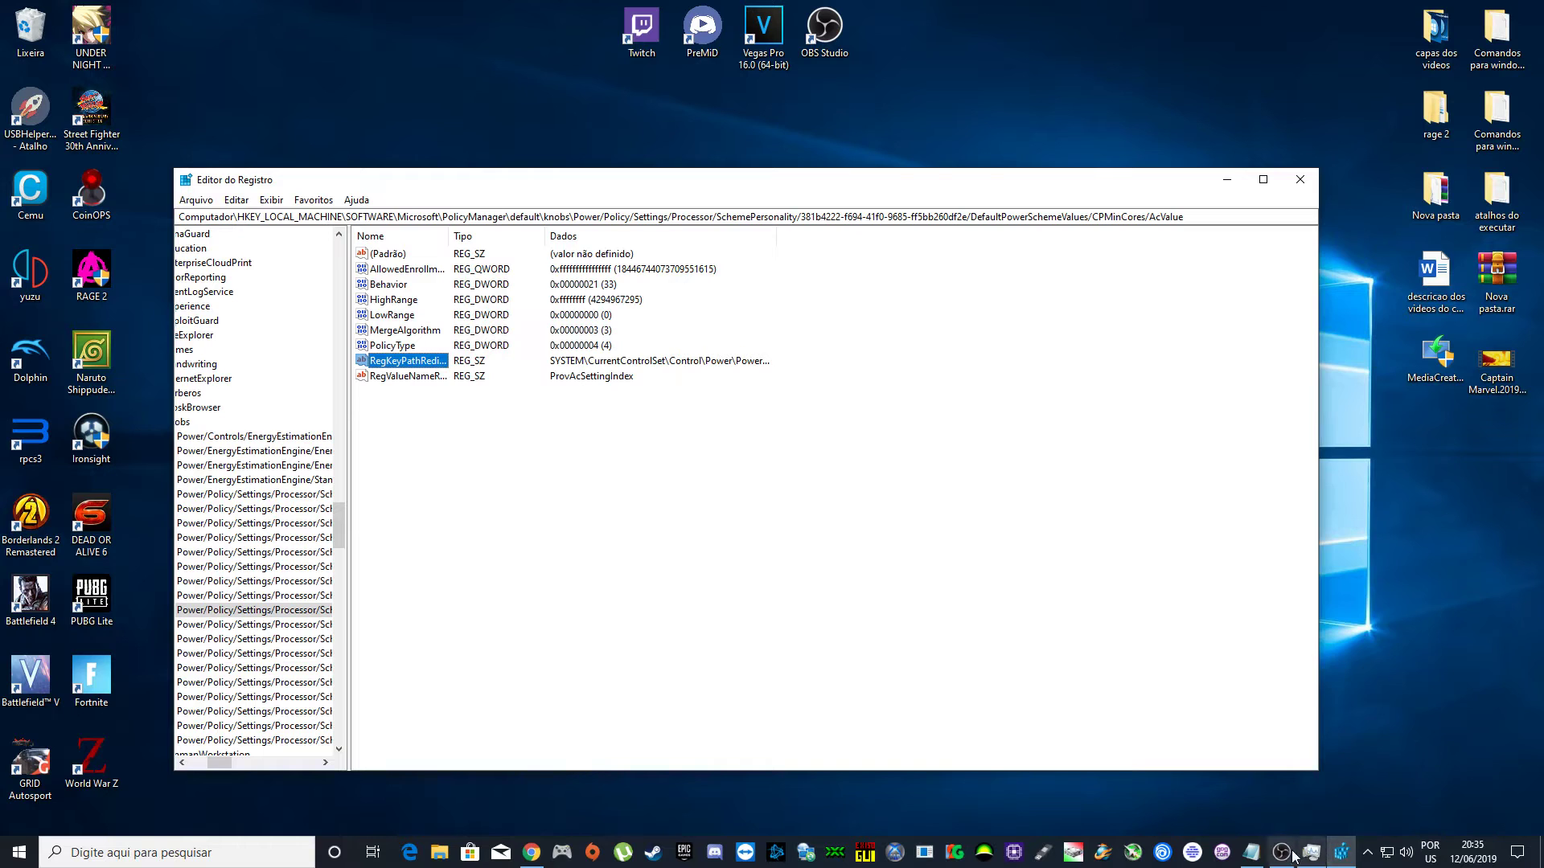
{"action": "left_click", "coordinate": [1251, 852]}
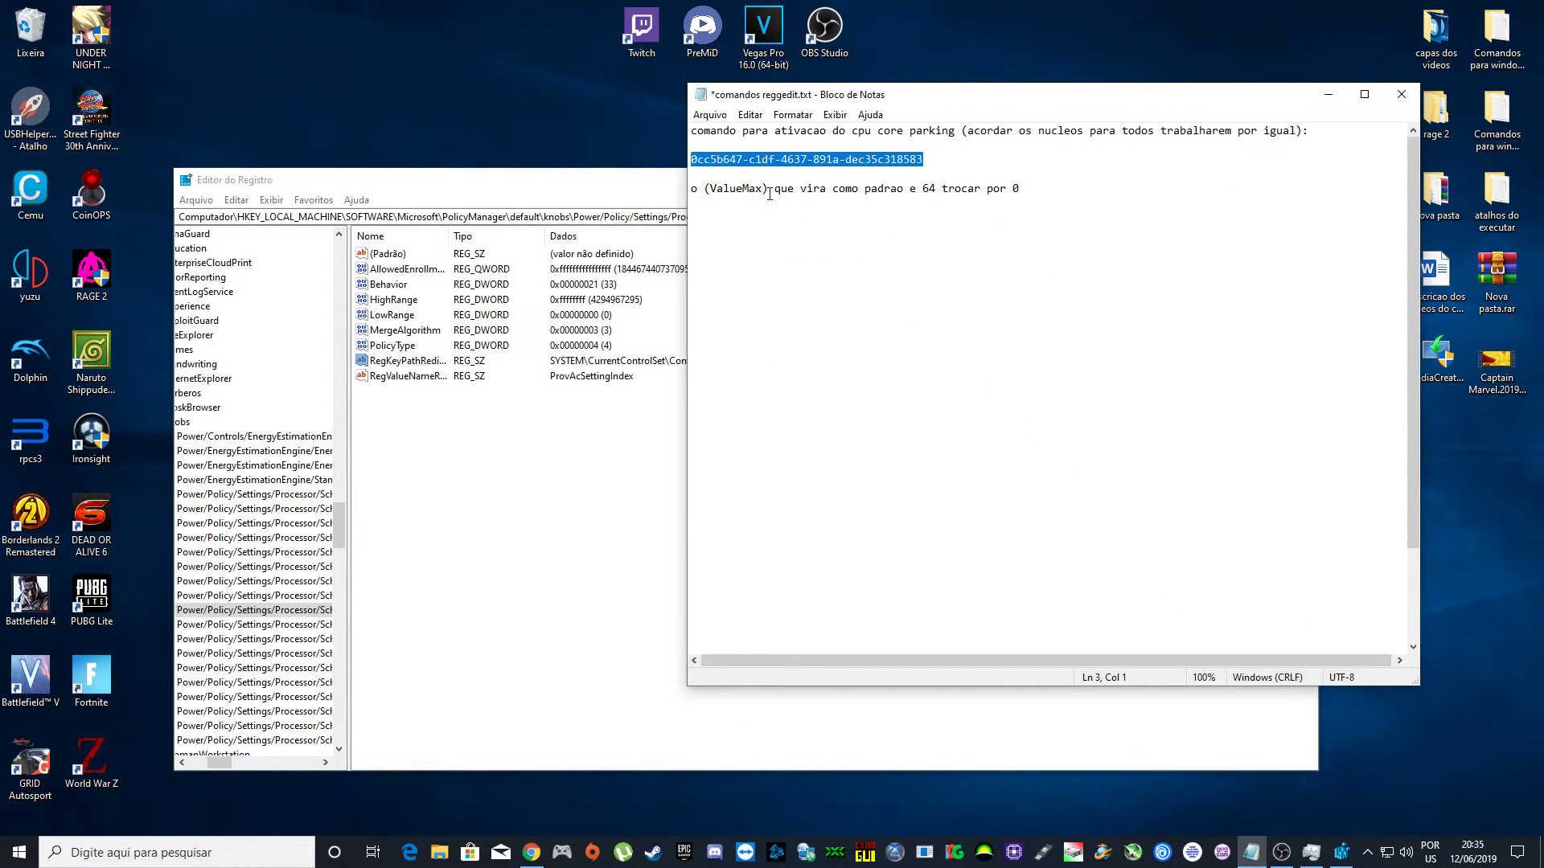
{"action": "left_click", "coordinate": [1328, 94]}
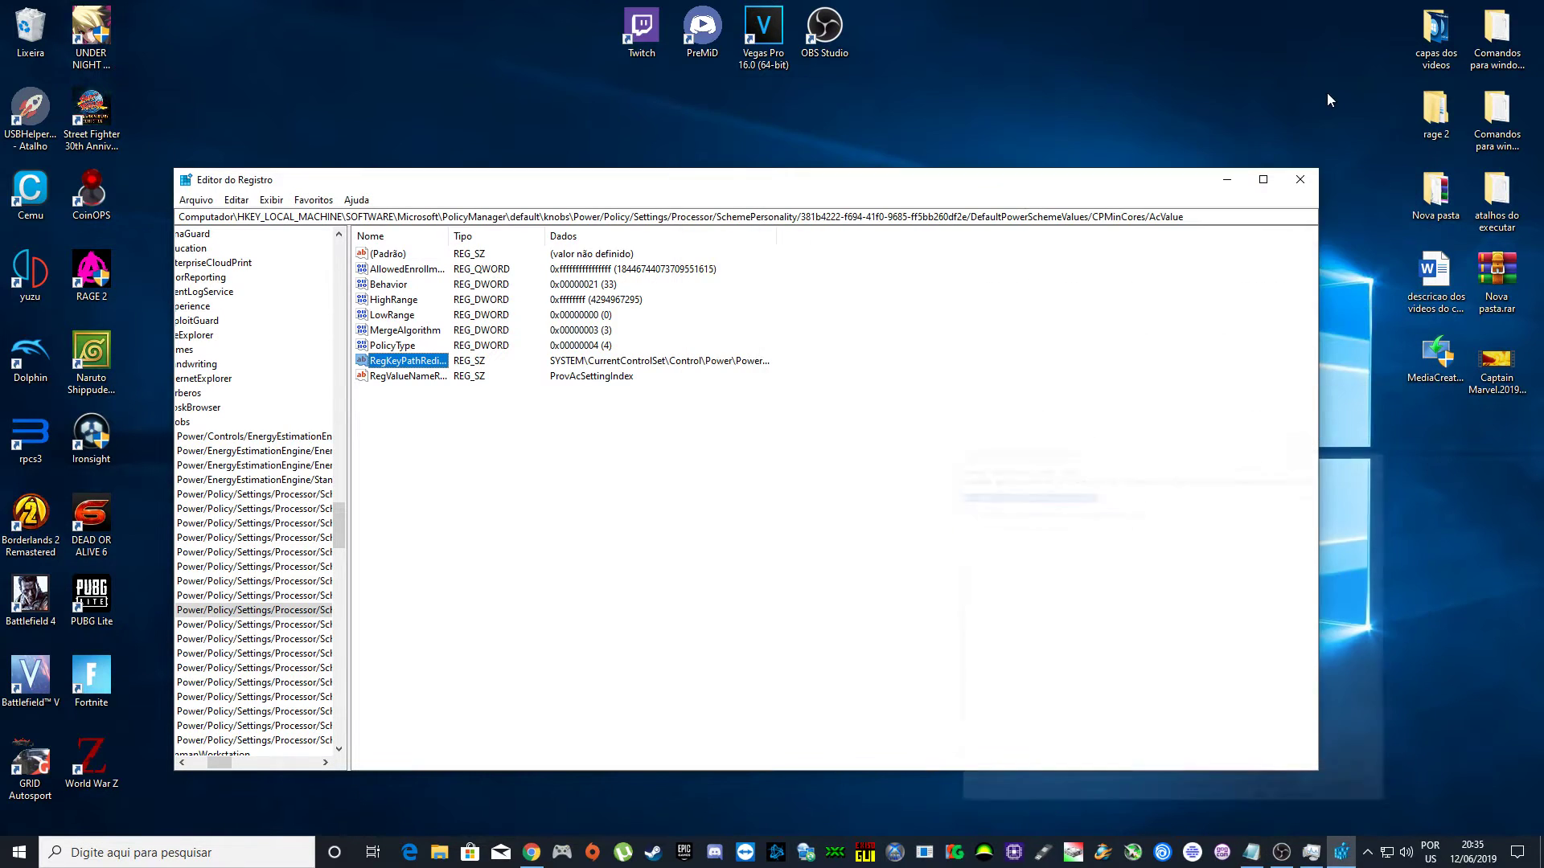
{"action": "left_click", "coordinate": [402, 361]}
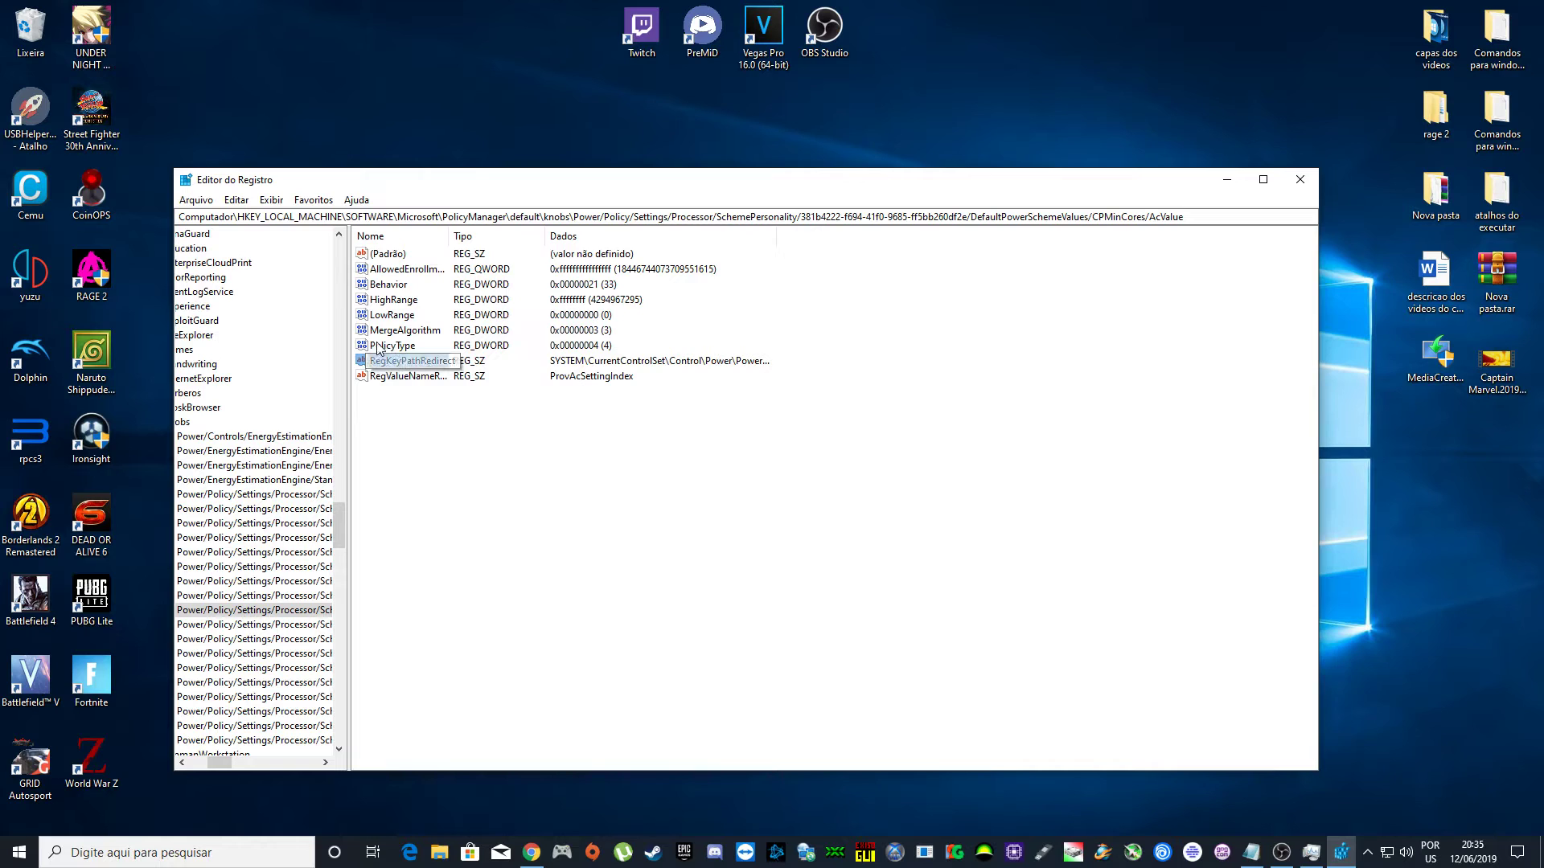
Continue through the search matches to the 0cc5b647-c1df-4637-891a-dec35c318583 key under ControlSet001\Control\Power\PowerSettings.
{"action": "key", "text": "shift+Tab"}
{"action": "key", "text": "Down"}
{"action": "key", "text": "Tab"}
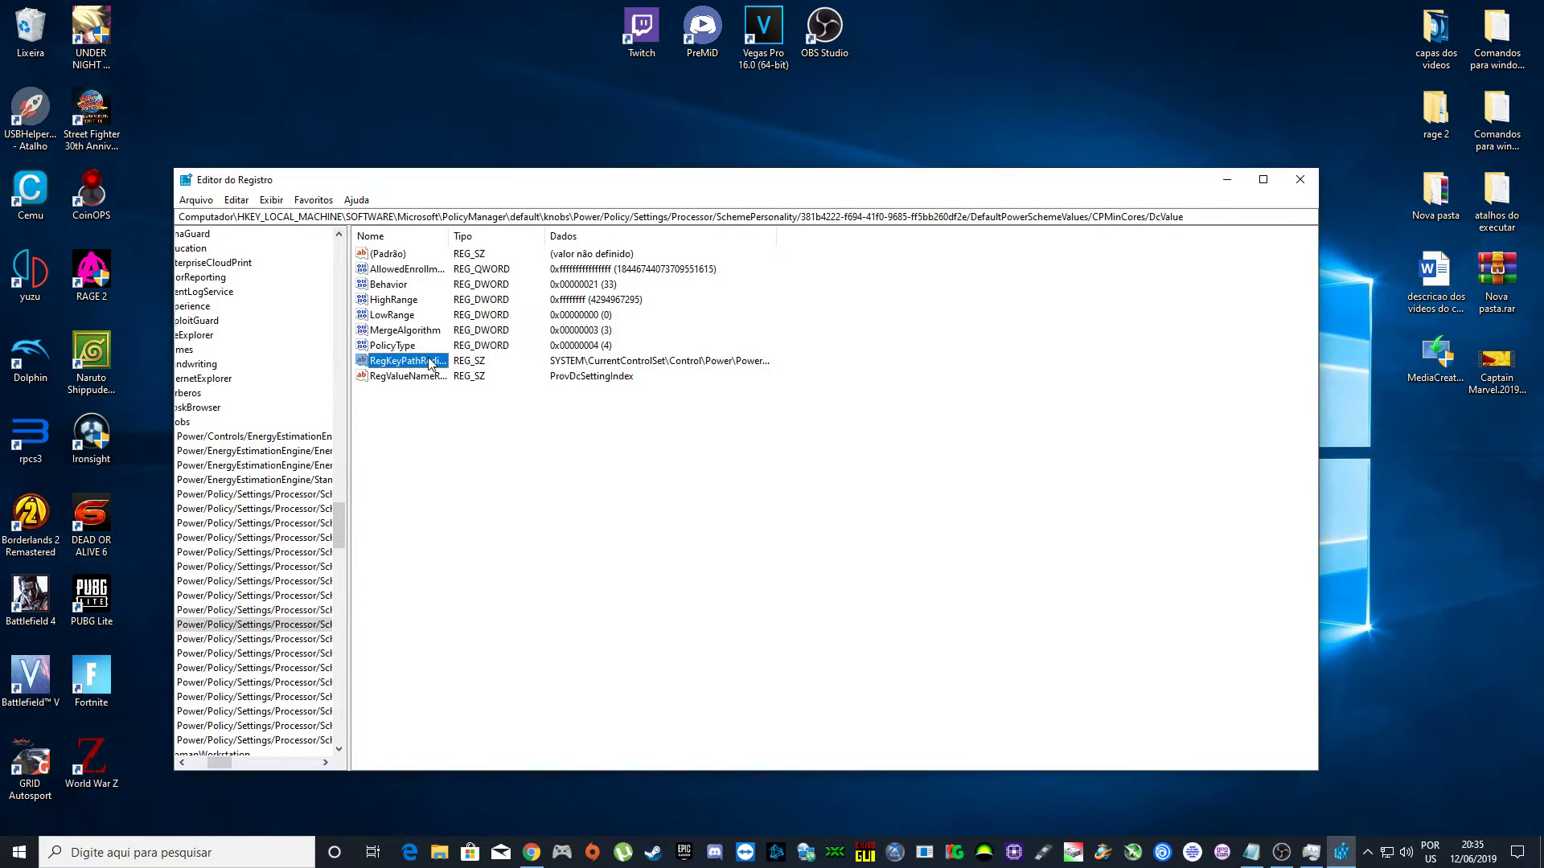
{"action": "key", "text": "shift+Tab"}
{"action": "key", "text": "Down"}
{"action": "key", "text": "Down"}
{"action": "key", "text": "Down"}
{"action": "key", "text": "Down"}
{"action": "key", "text": "Down"}
{"action": "key", "text": "Tab"}
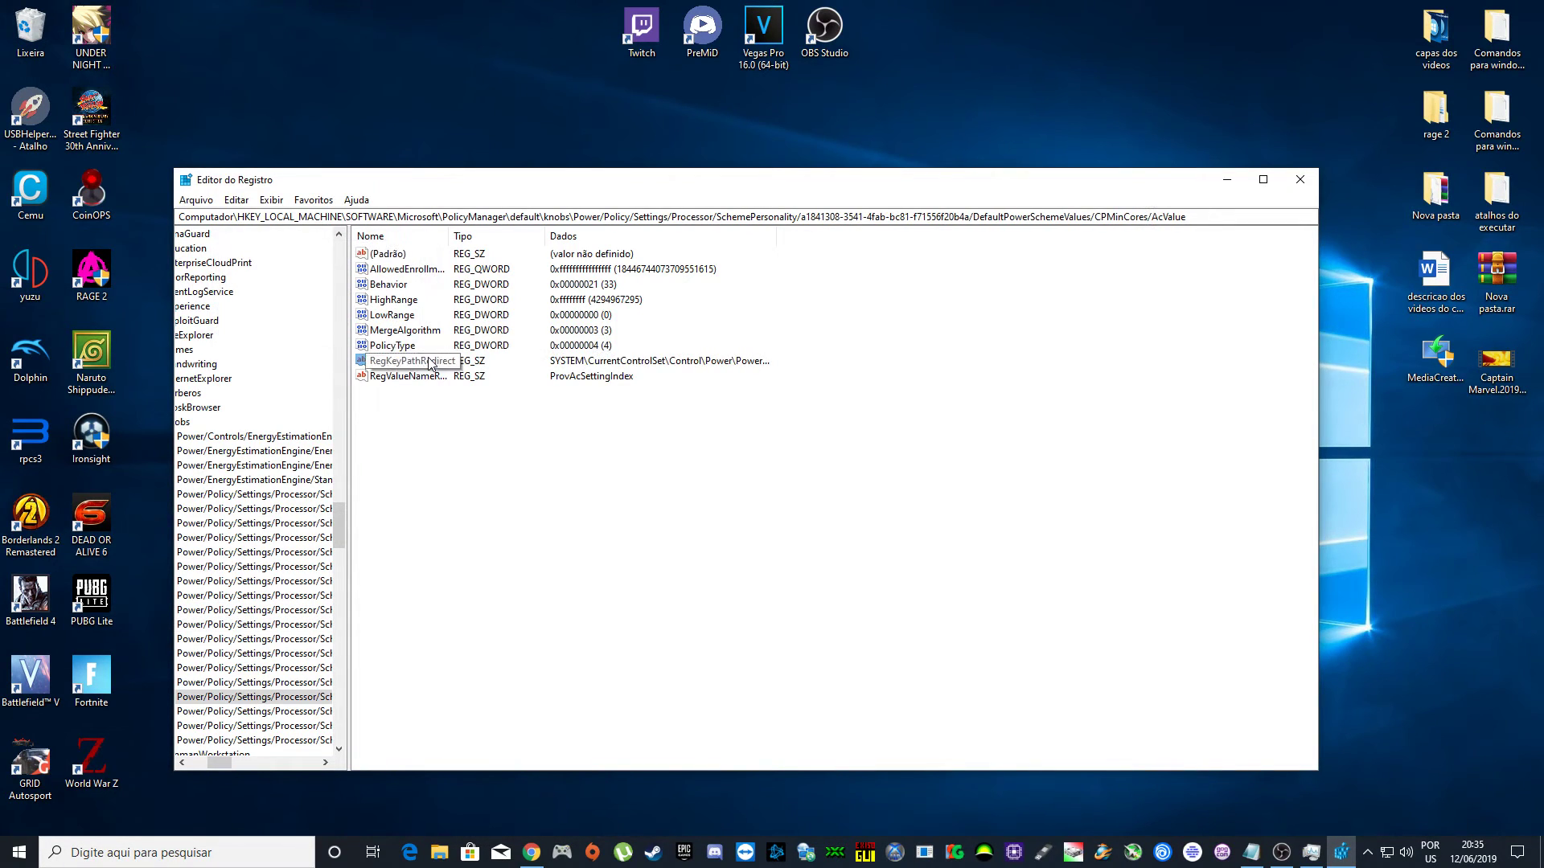
{"action": "key", "text": "shift+Tab"}
{"action": "key", "text": "Down"}
{"action": "key", "text": "Tab"}
{"action": "key", "text": "F3"}
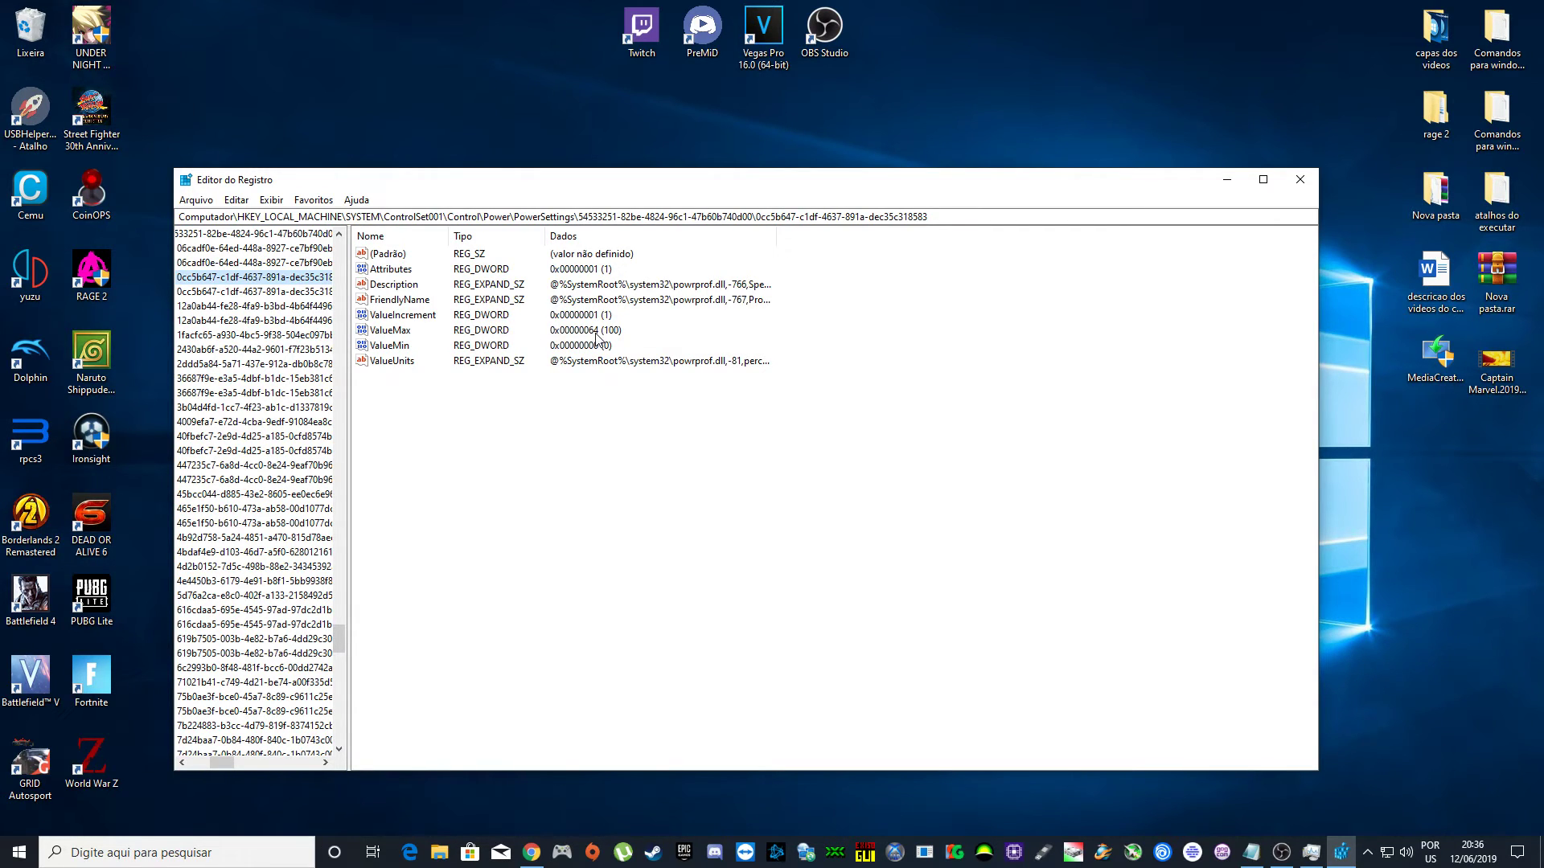
Set the ValueMax data of the 0cc5b647-c1df-4637-891a-dec35c318583 key to 0.
{"action": "double_click", "coordinate": [390, 332]}
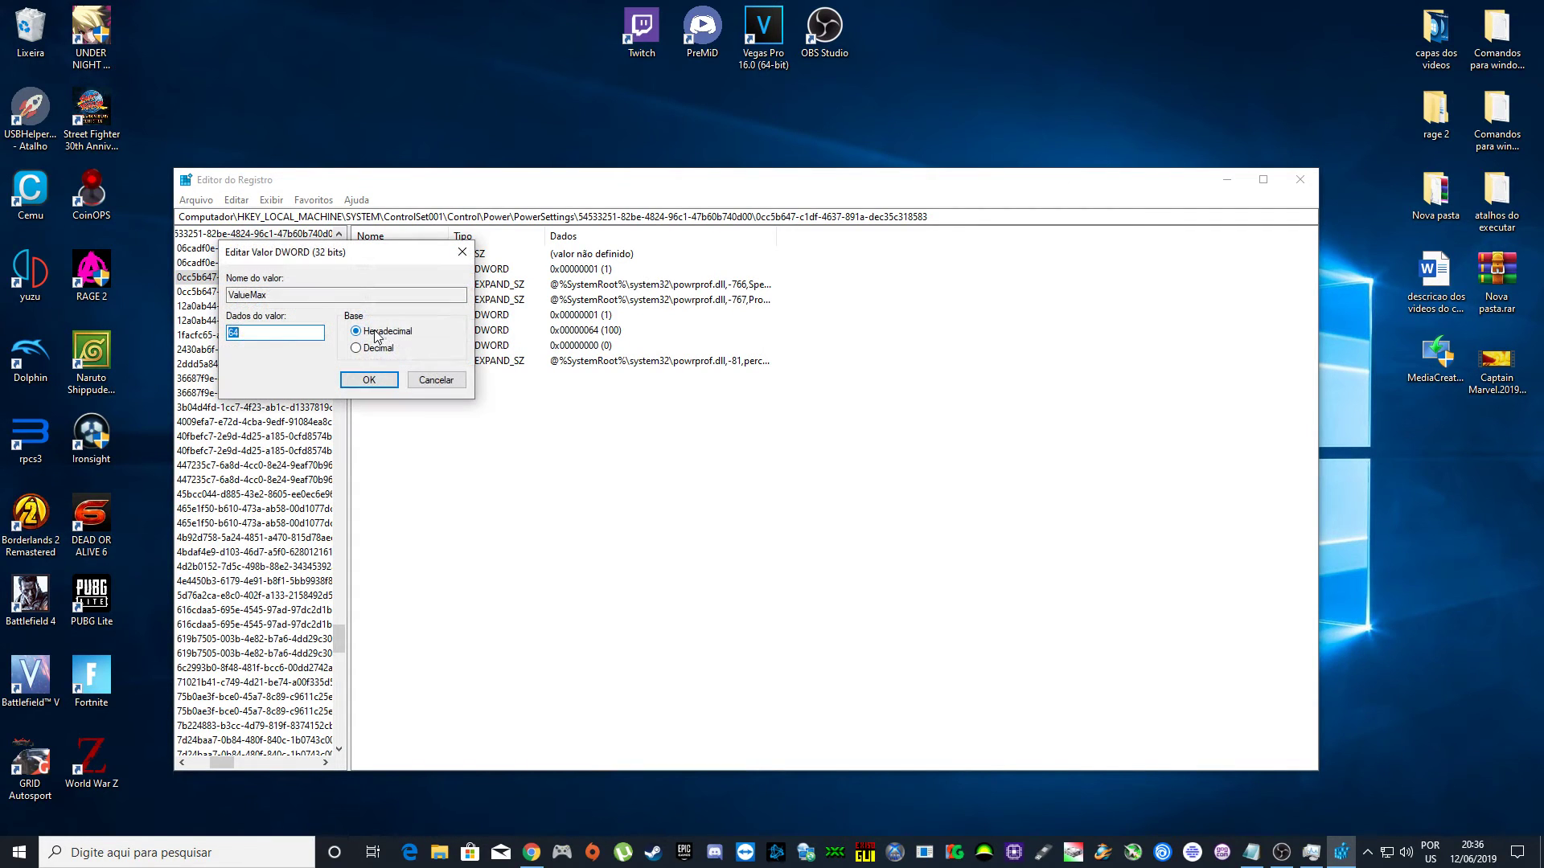
{"action": "type", "text": "0"}
{"action": "left_click", "coordinate": [369, 382]}
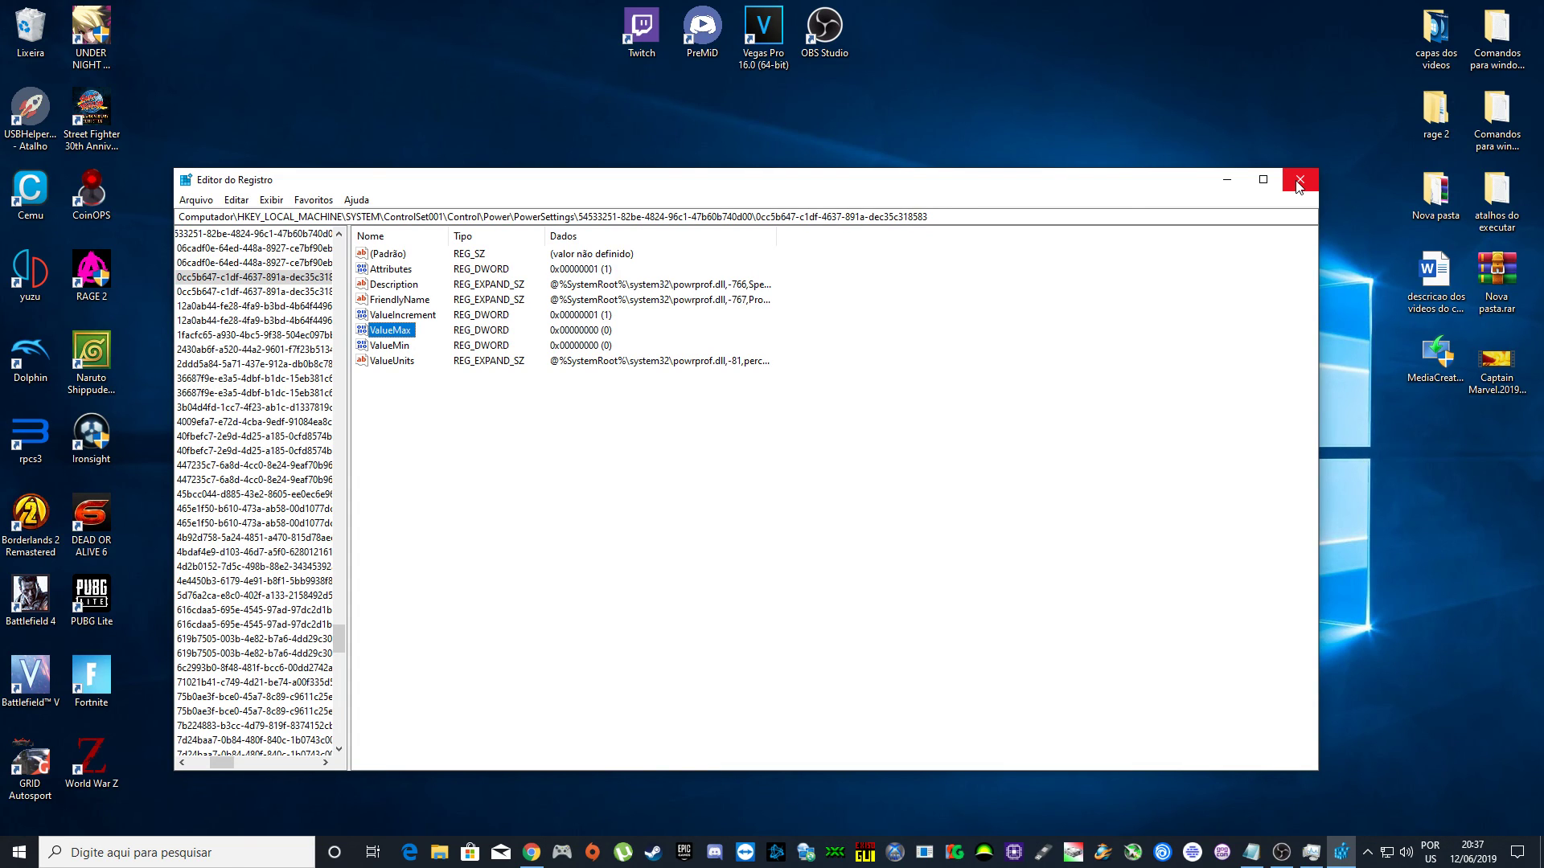
{"action": "key", "text": "alt"}
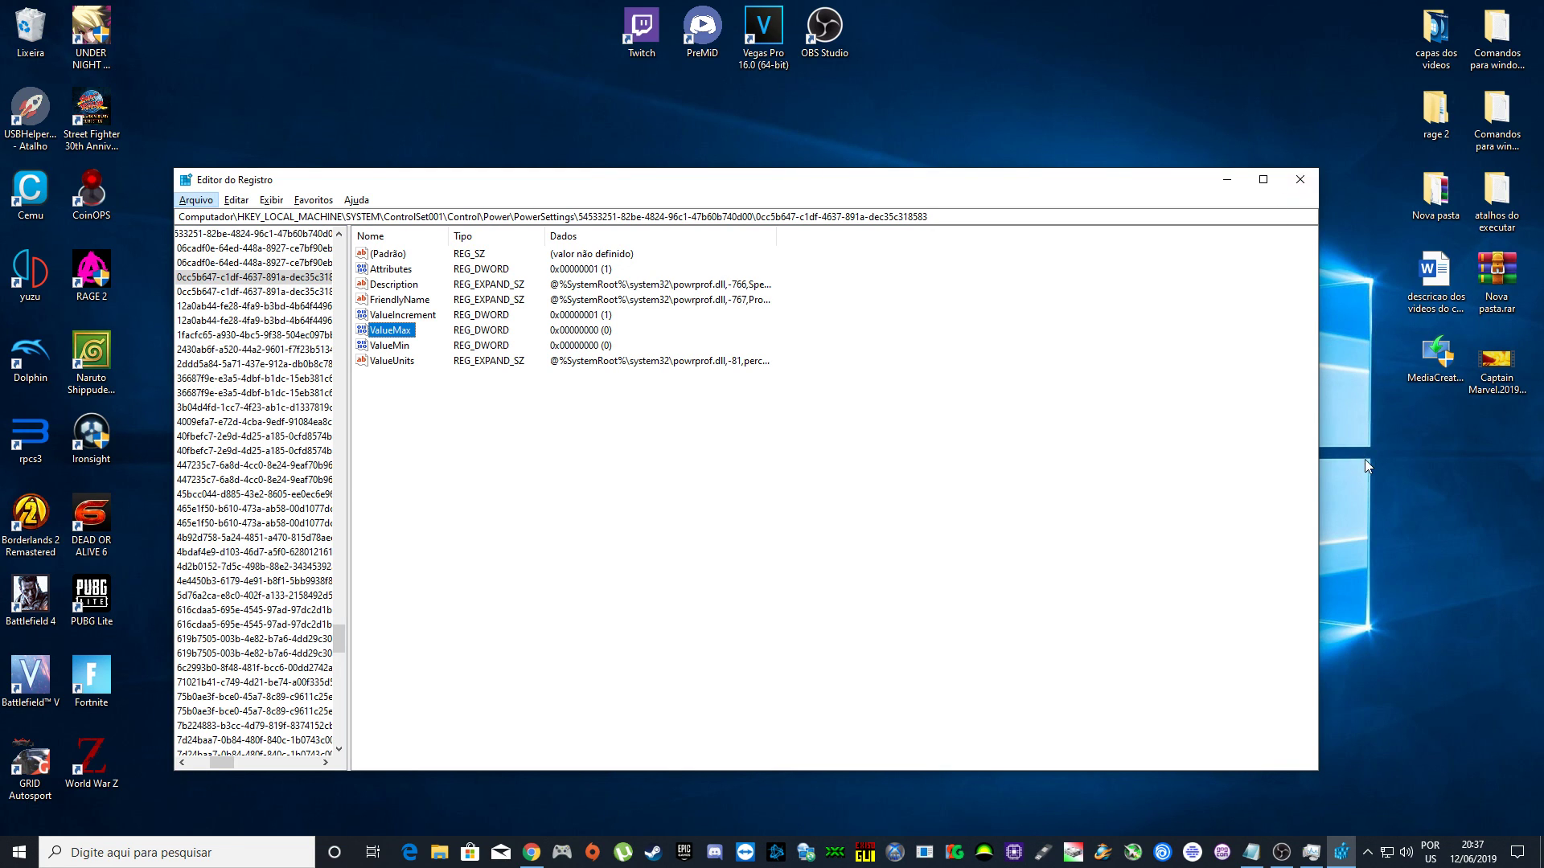
{"action": "key", "text": "alt+Tab"}
{"action": "key", "text": "alt+Tab"}
{"action": "key", "text": "alt+Tab"}
{"action": "key", "text": "alt+Tab"}
{"action": "key", "text": "alt+Tab"}
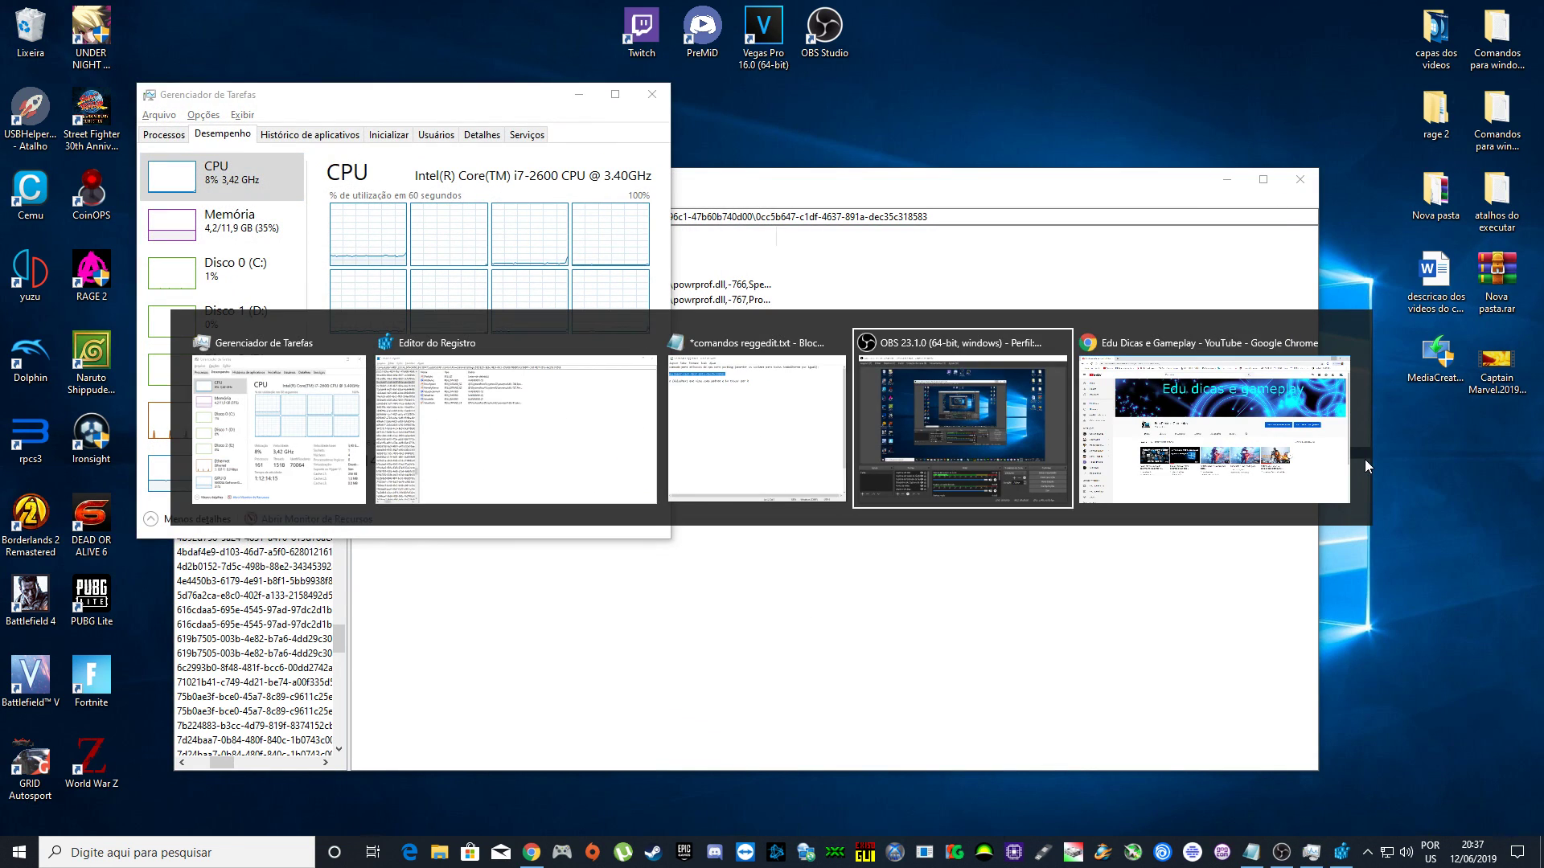